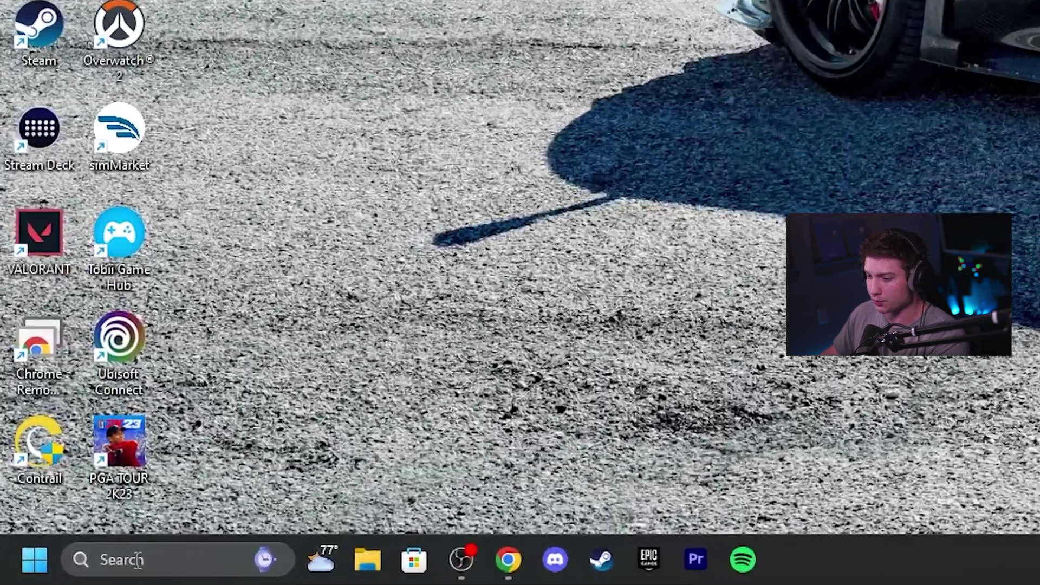
Launch Run from Windows Search and enter %appdata% in its Open box.
left_click(53, 575)
type("run")
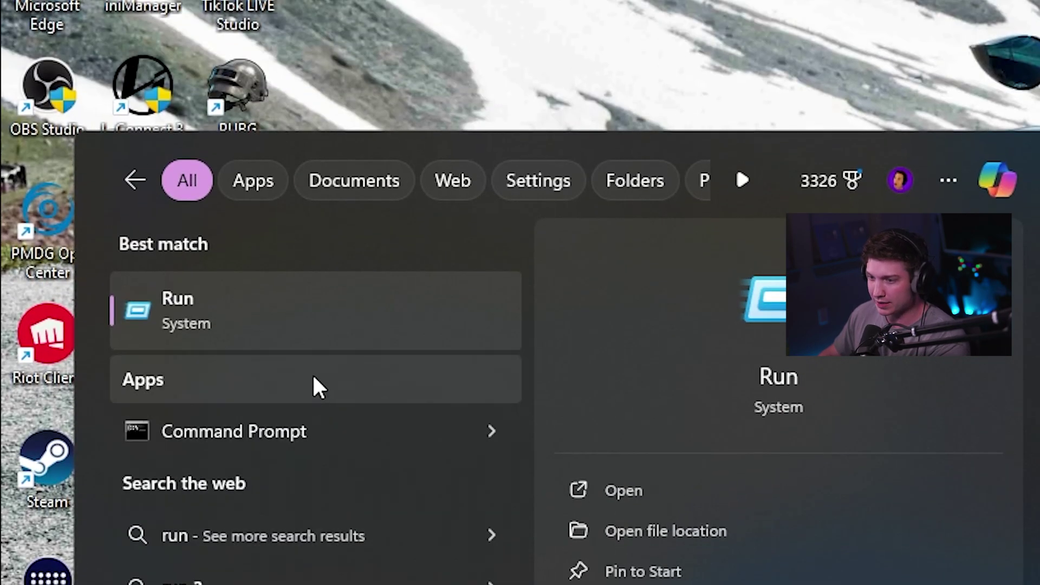
left_click(271, 319)
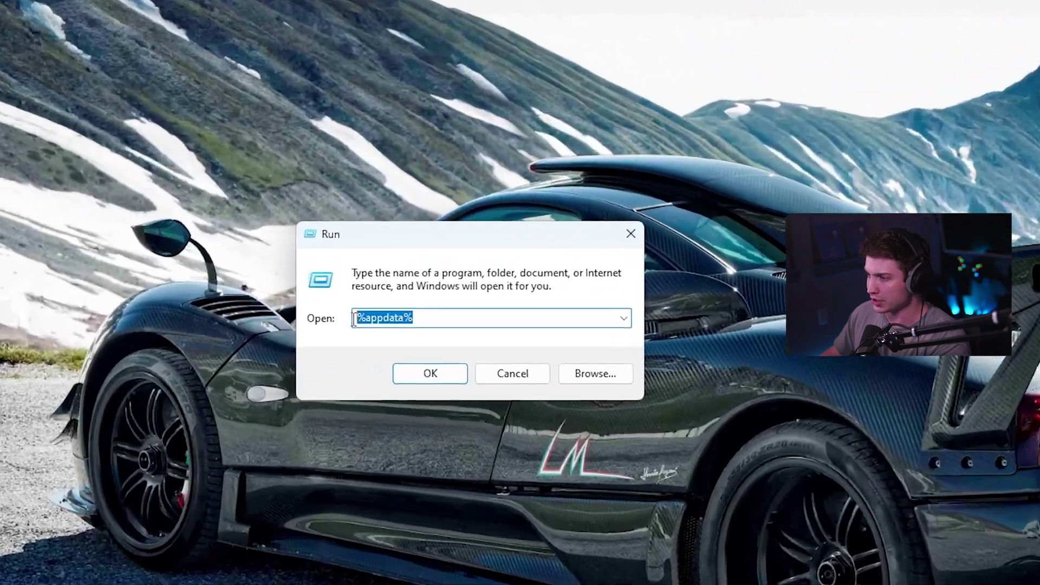
type("%")
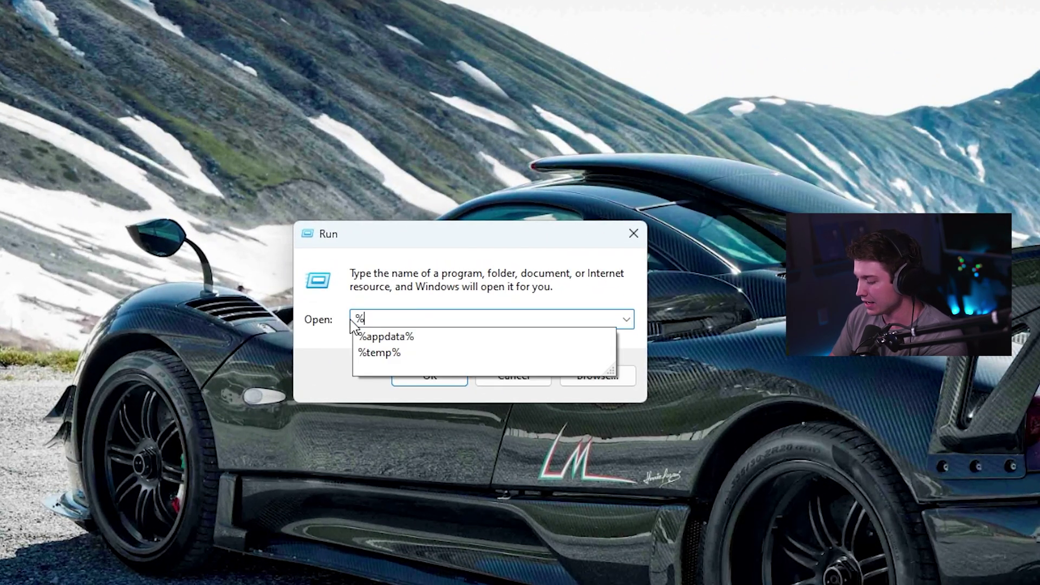
type("appda")
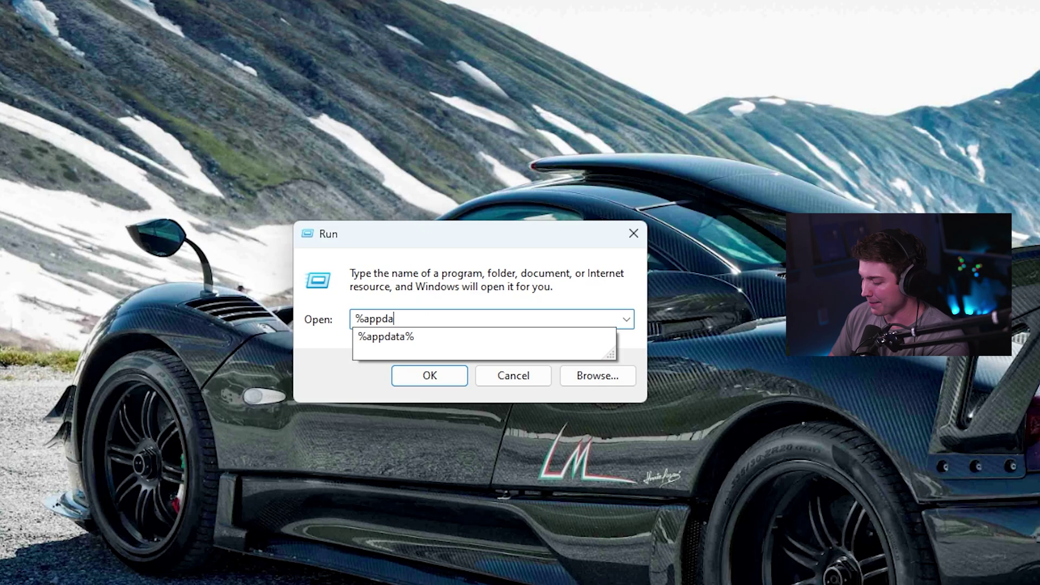
type("ta")
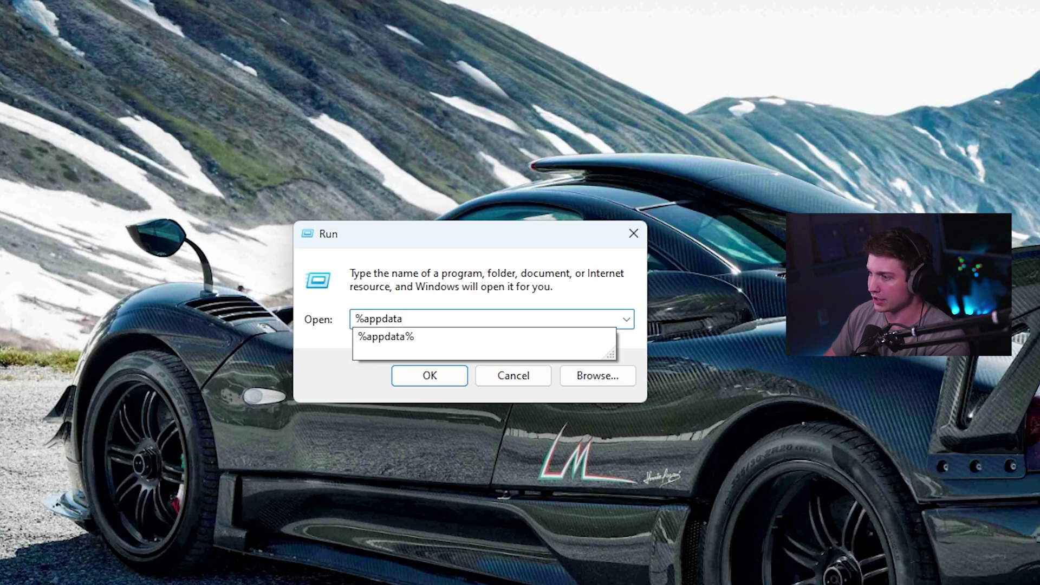
type("%")
Go from %appdata% up to AppData, then through Local and Packages into Microsoft.FlightSimulator_8wekyb3d8bbwe.
key("Return")
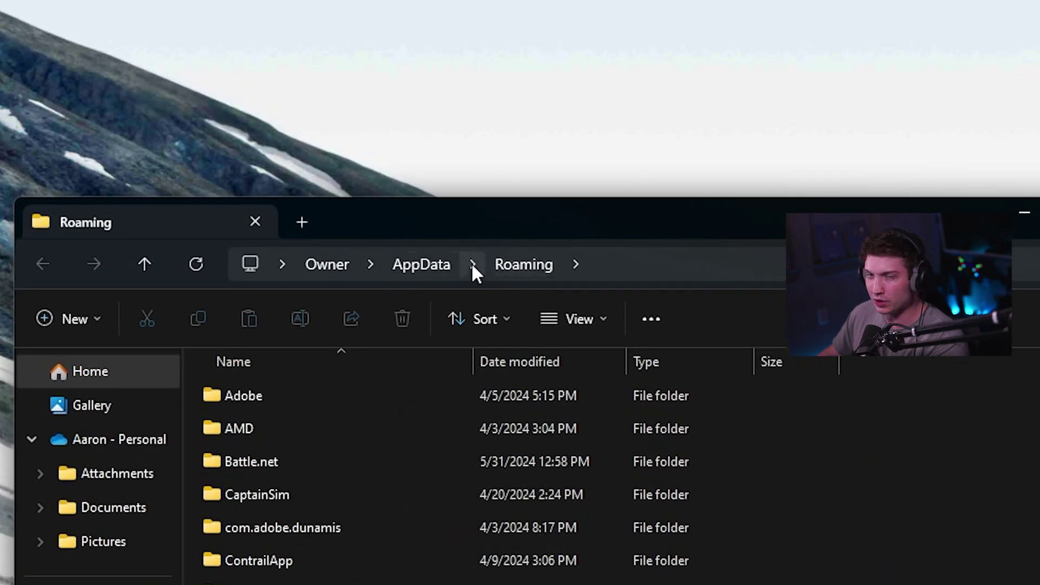
left_click(424, 263)
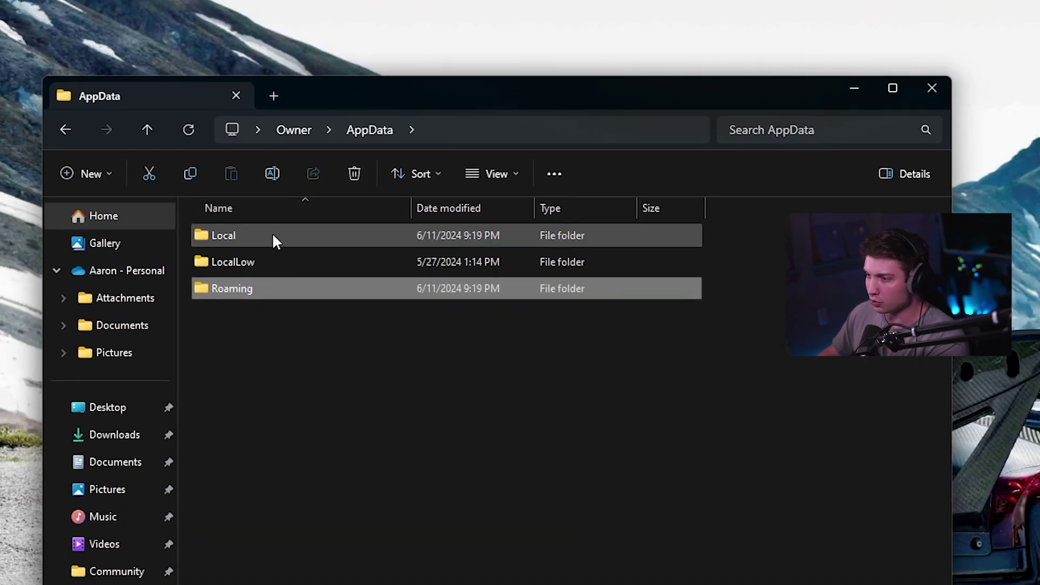
double_click(272, 233)
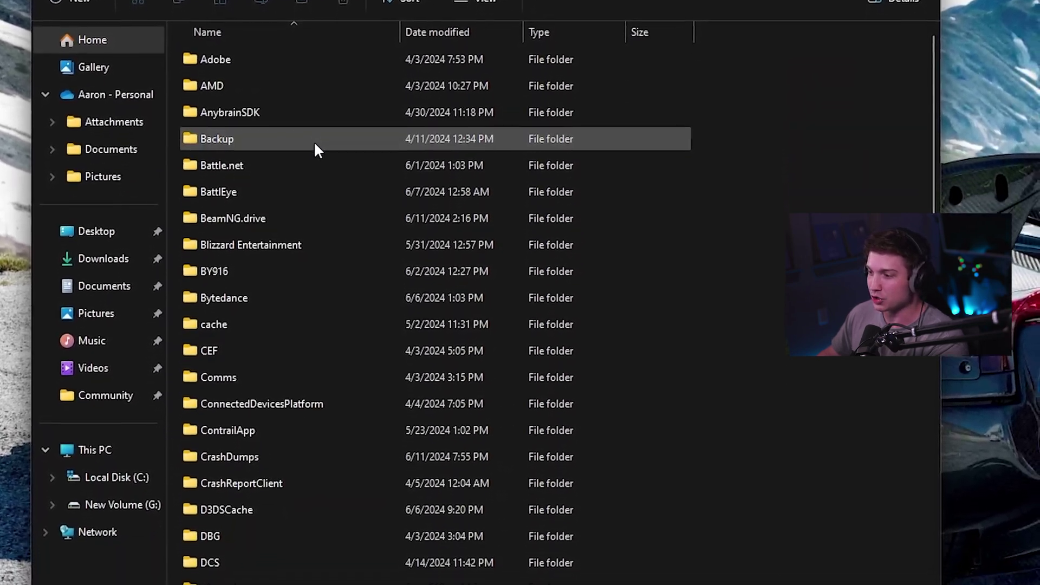
scroll(364, 353, "down", 3)
scroll(423, 265, "down", 5)
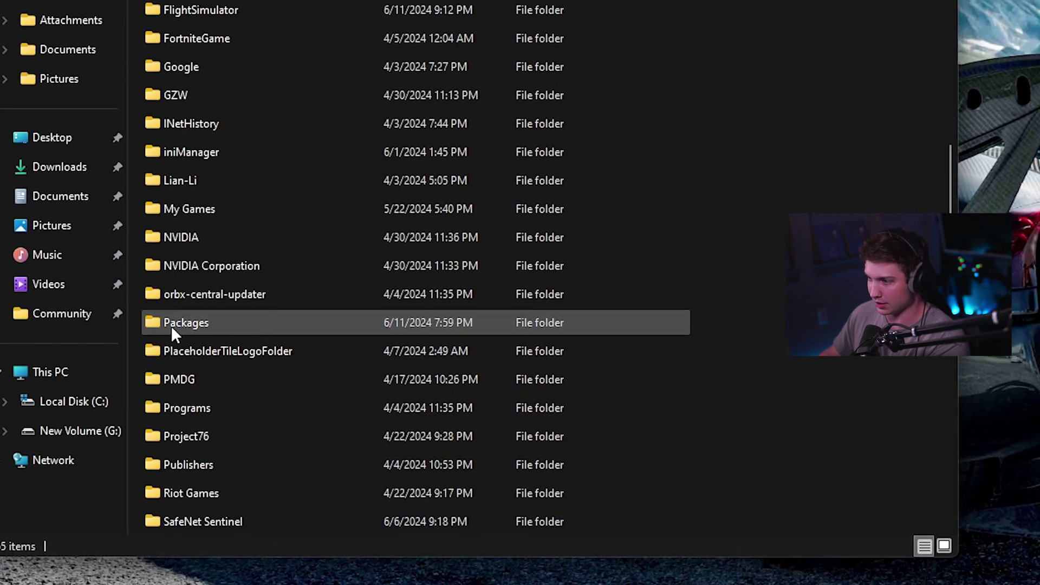
double_click(214, 323)
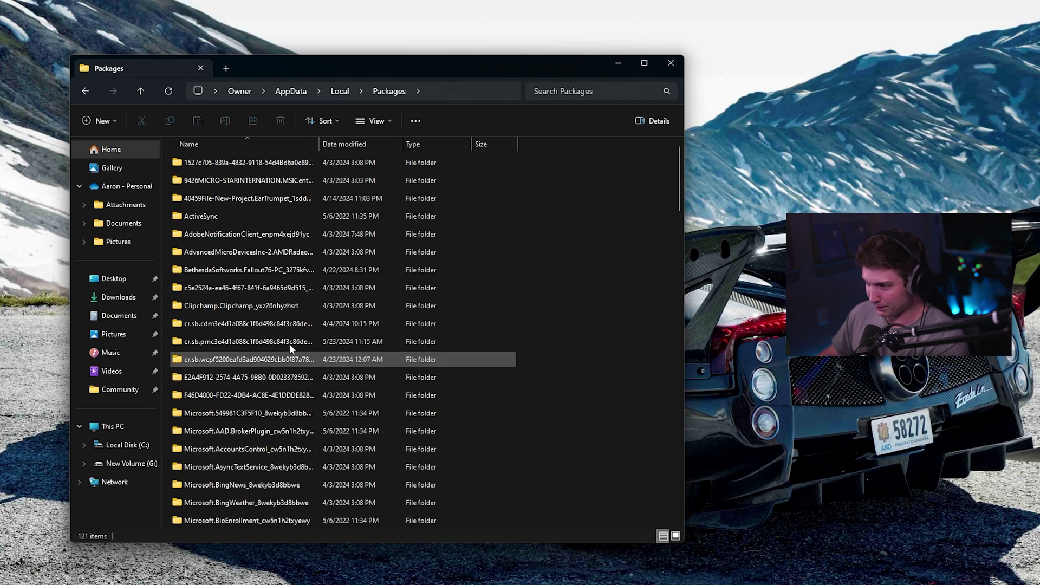
scroll(275, 277, "down", 5)
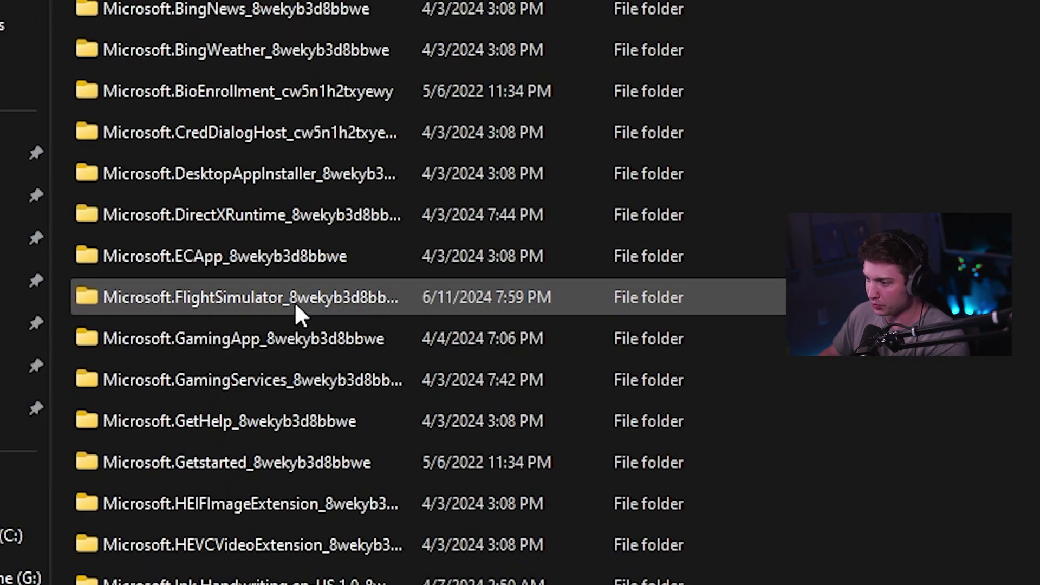
mouse_move(311, 304)
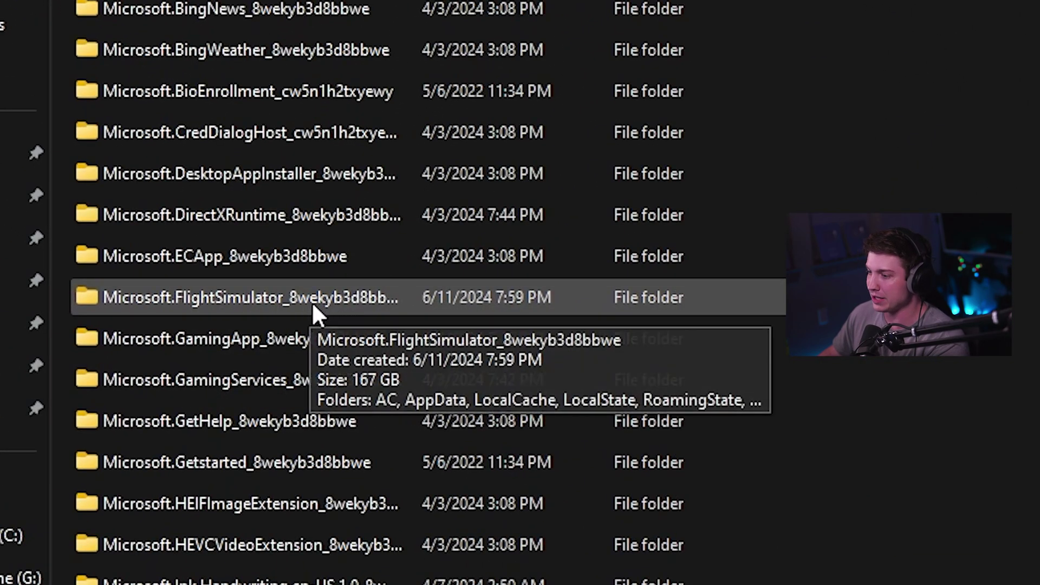
double_click(203, 298)
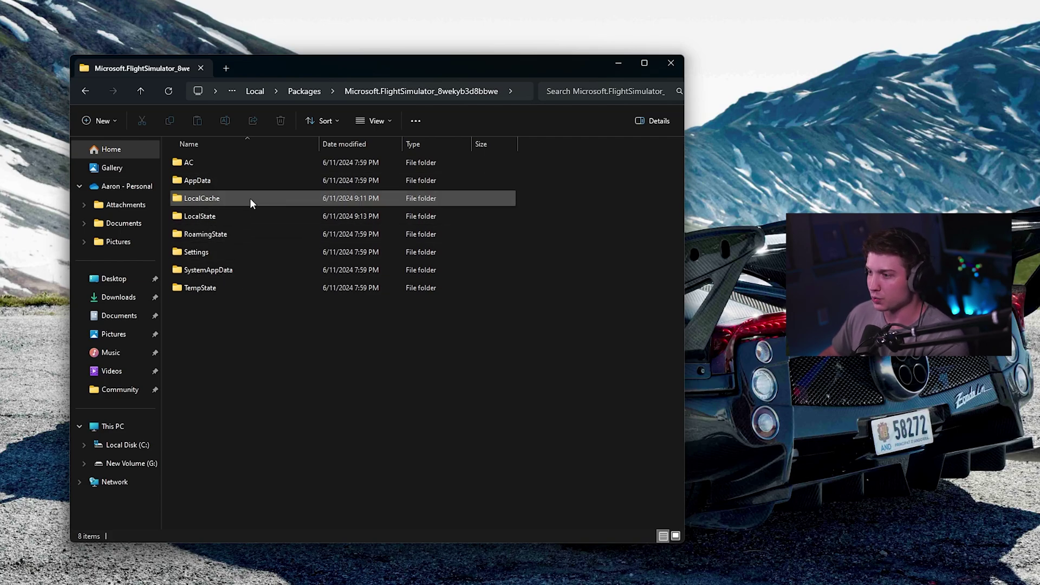
Open LocalCache > Packages > Official > OneStore.
double_click(250, 201)
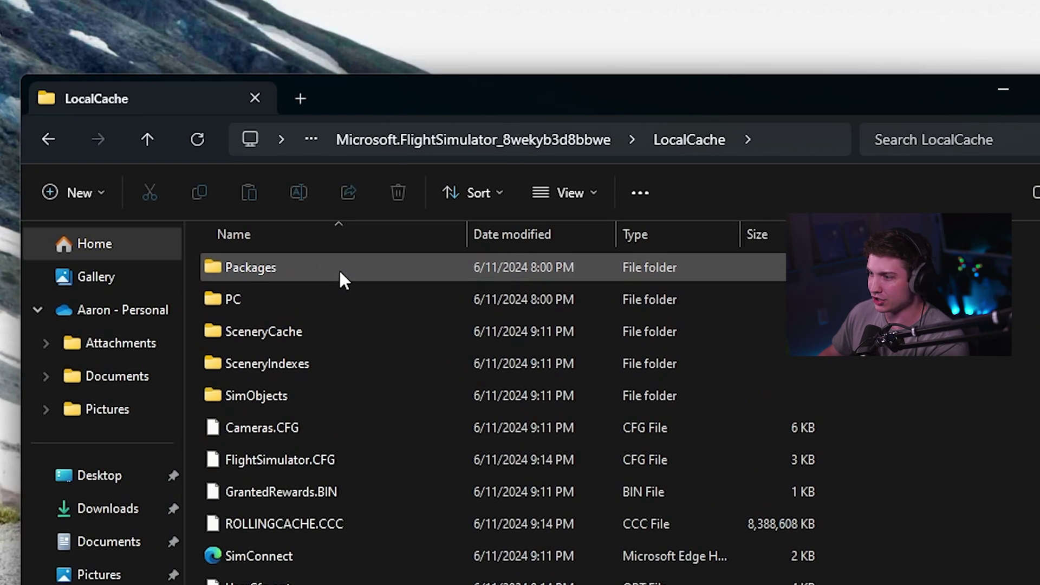
double_click(339, 268)
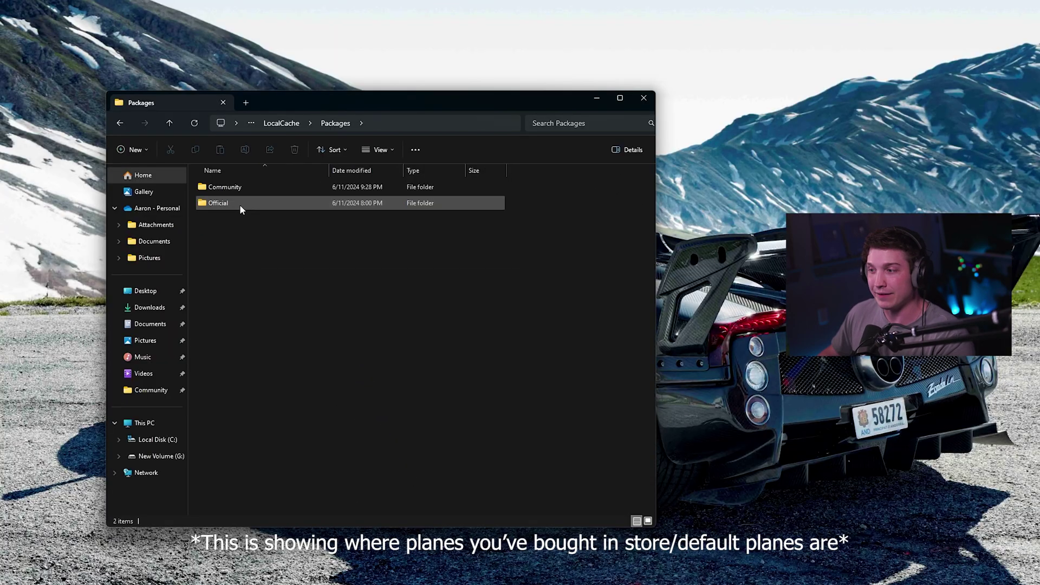
double_click(245, 349)
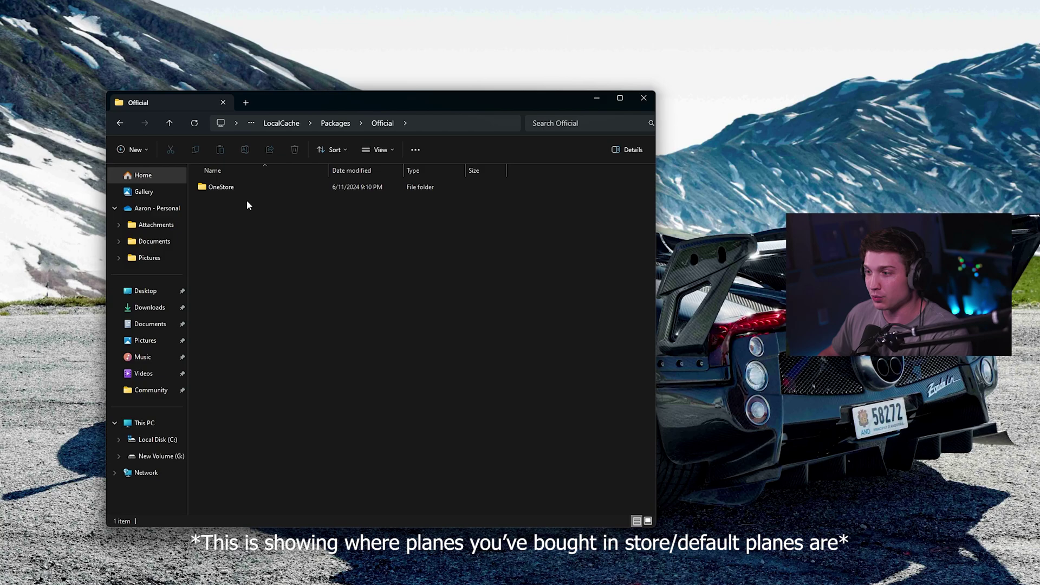
double_click(239, 188)
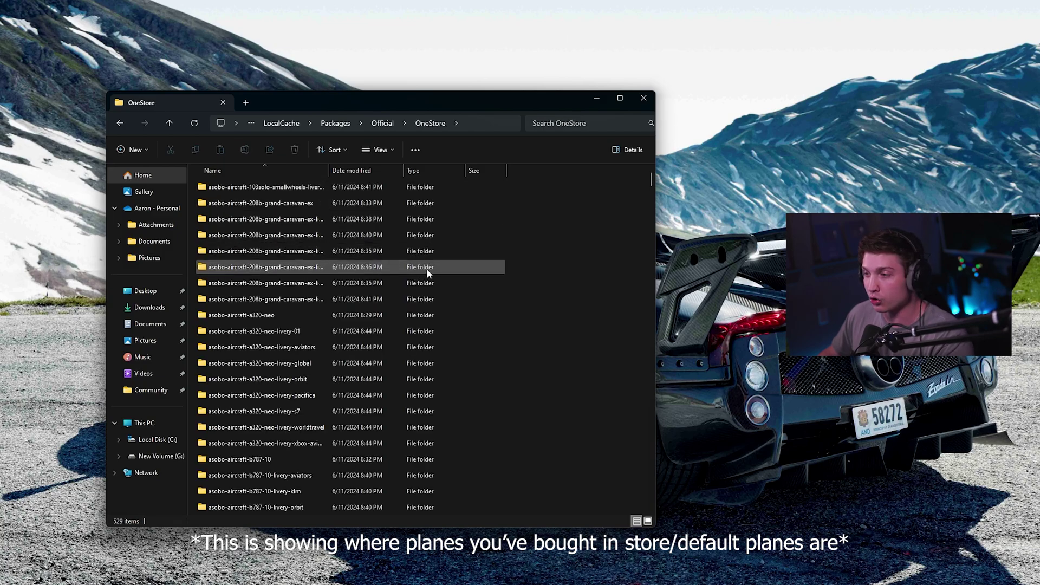
Drill into asobo-aircraft-dv20 > SimObjects > Airplanes > Asobo_DV20 and open engines.cfg.
scroll(568, 232, "down", 2)
left_click_drag(652, 191, 650, 238)
double_click(235, 358)
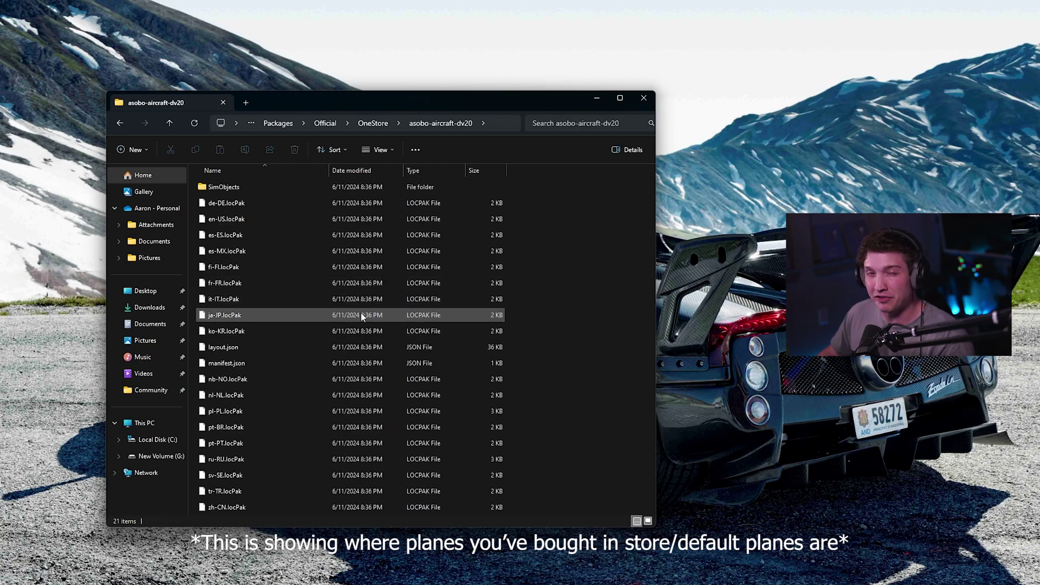
double_click(238, 187)
double_click(246, 186)
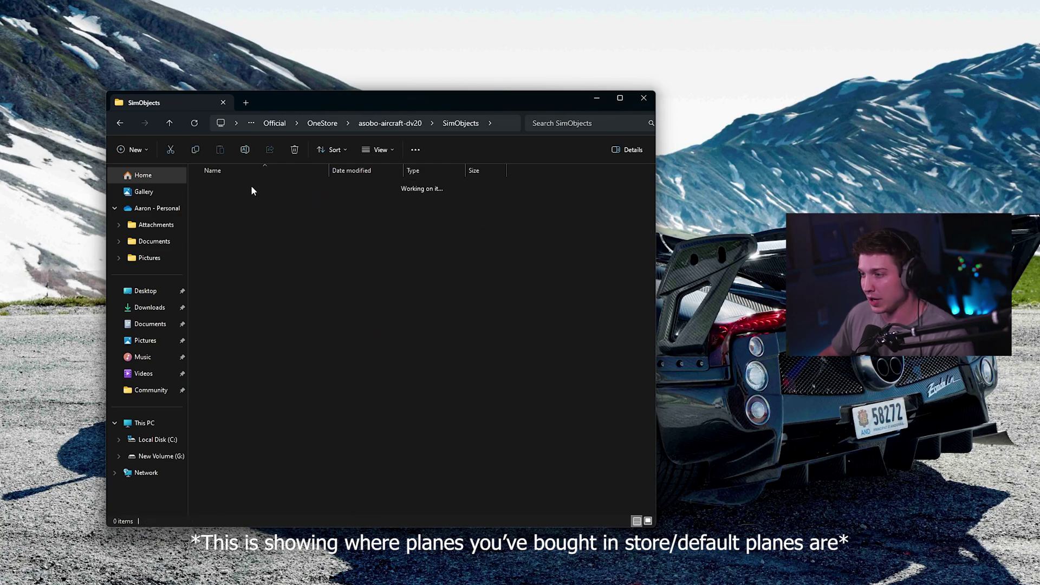
double_click(245, 189)
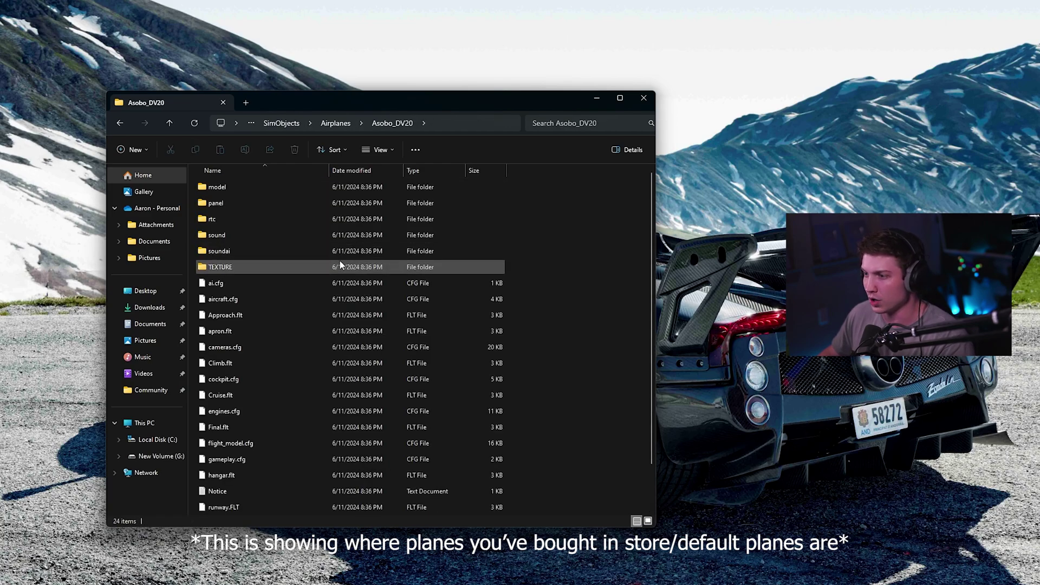
scroll(340, 266, "down", 1)
double_click(252, 365)
scroll(326, 283, "down", 12)
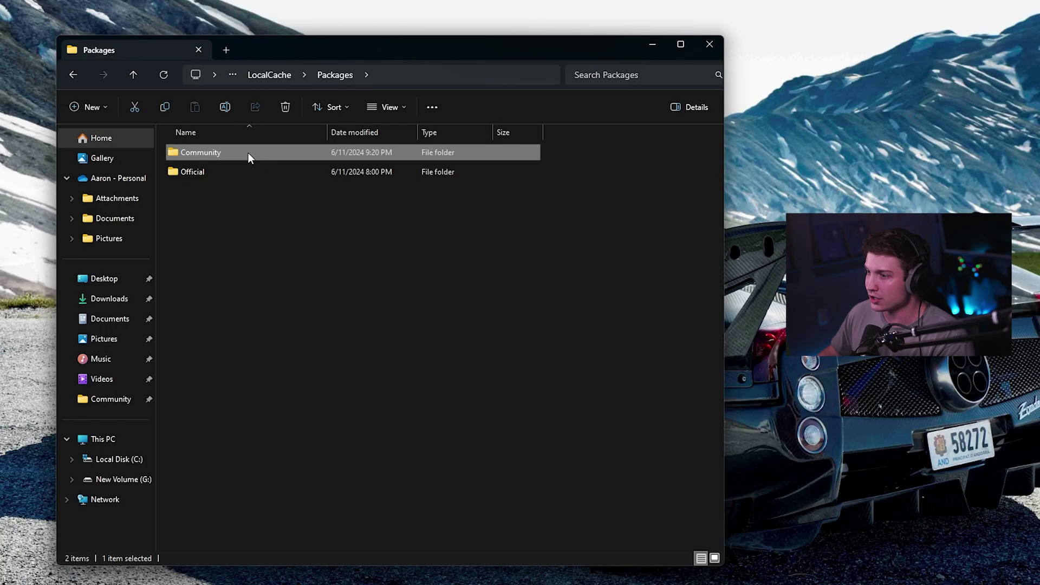
left_click(248, 153)
double_click(265, 151)
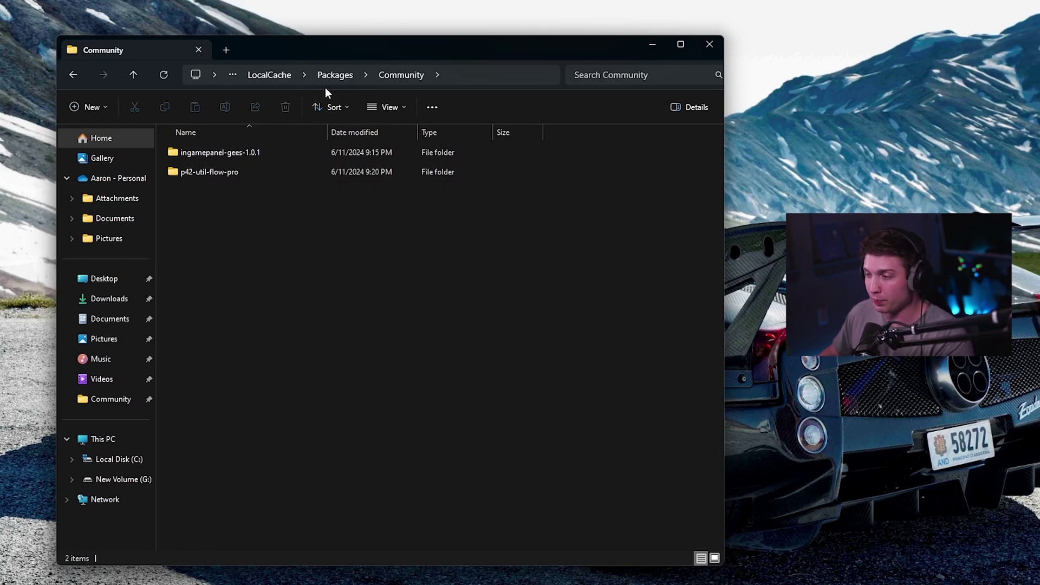
left_click(336, 75)
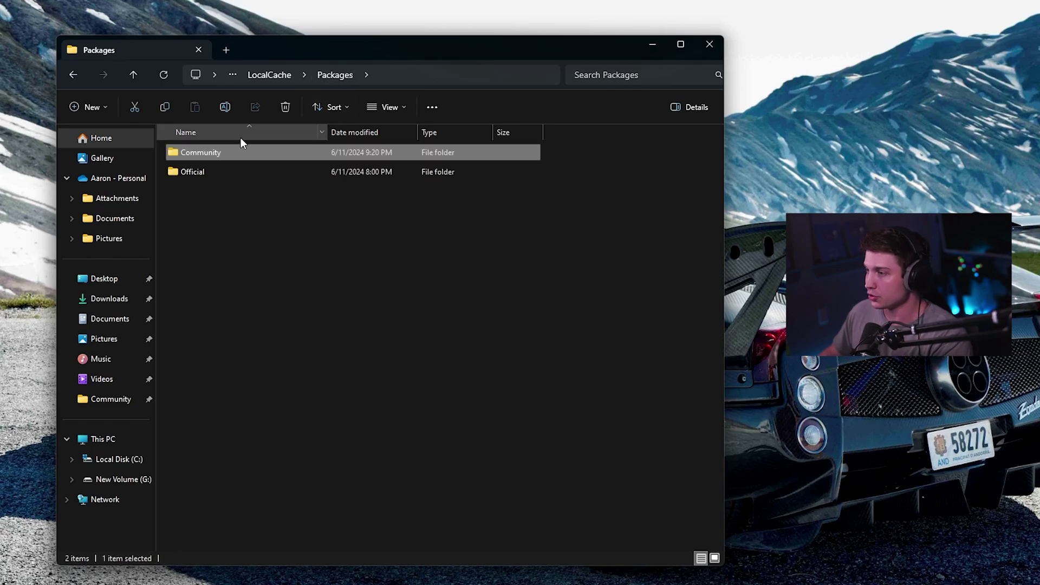
Pin the Community folder to Quick access and open it from the sidebar.
right_click(248, 154)
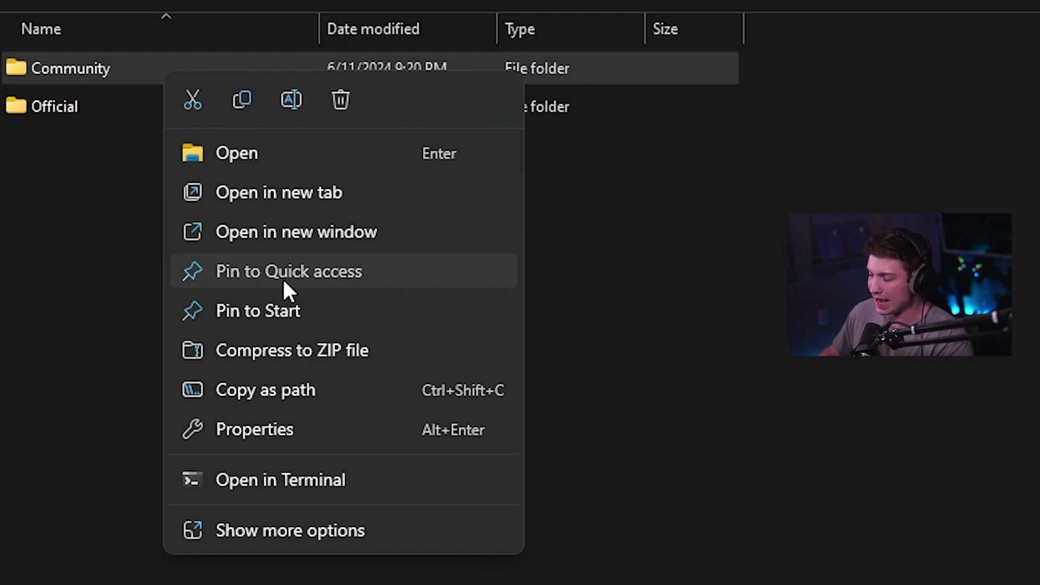
left_click(283, 276)
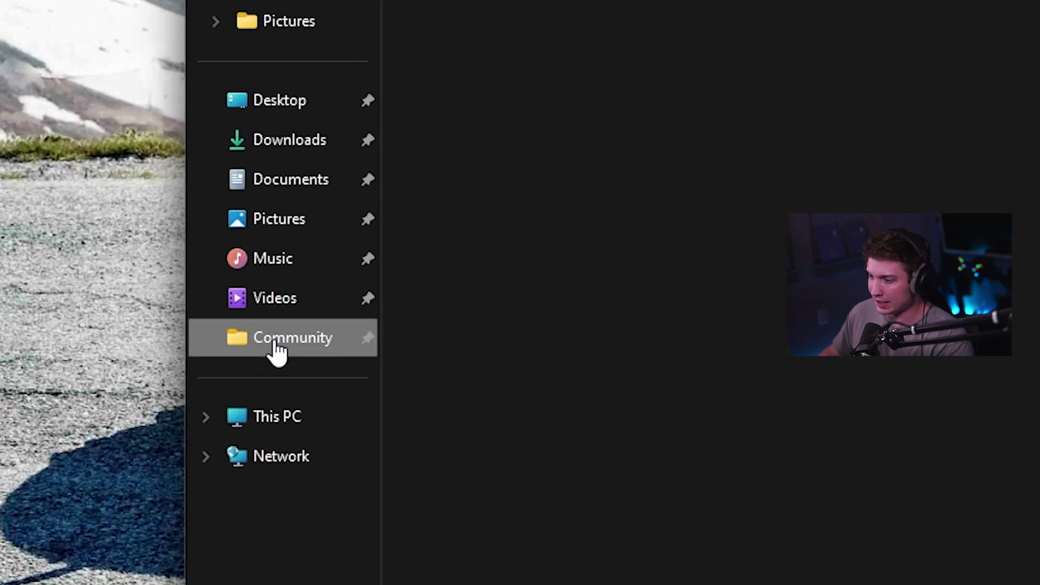
left_click(127, 397)
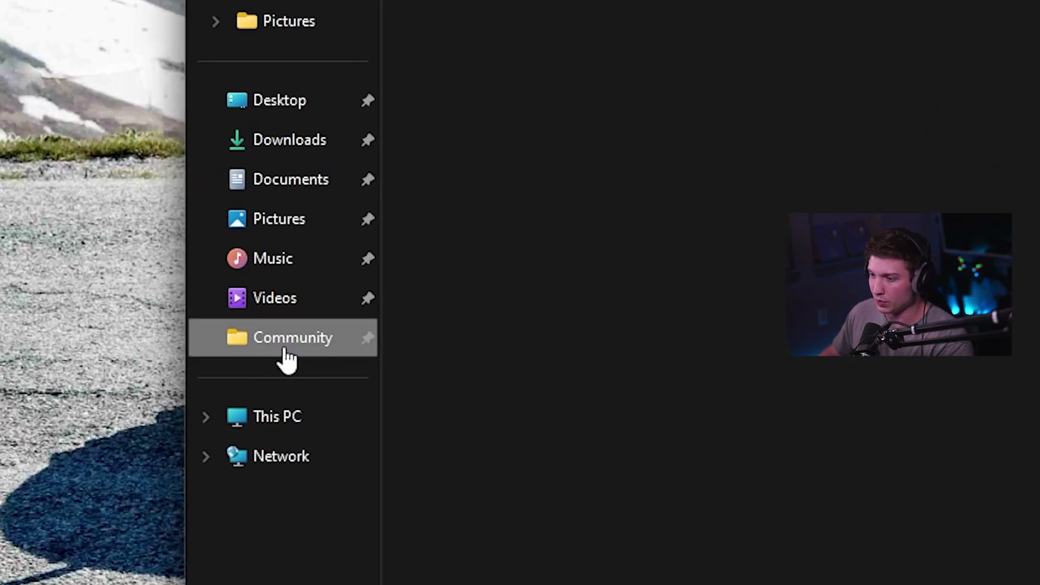
left_click(250, 354)
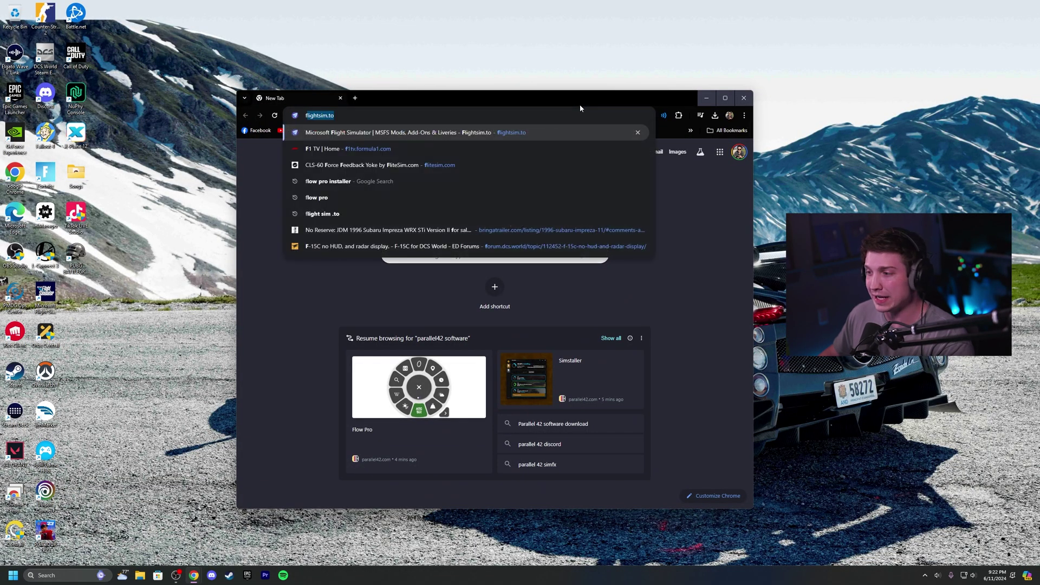
Enter flightsim.to in a new Chrome tab's address bar.
type("sim")
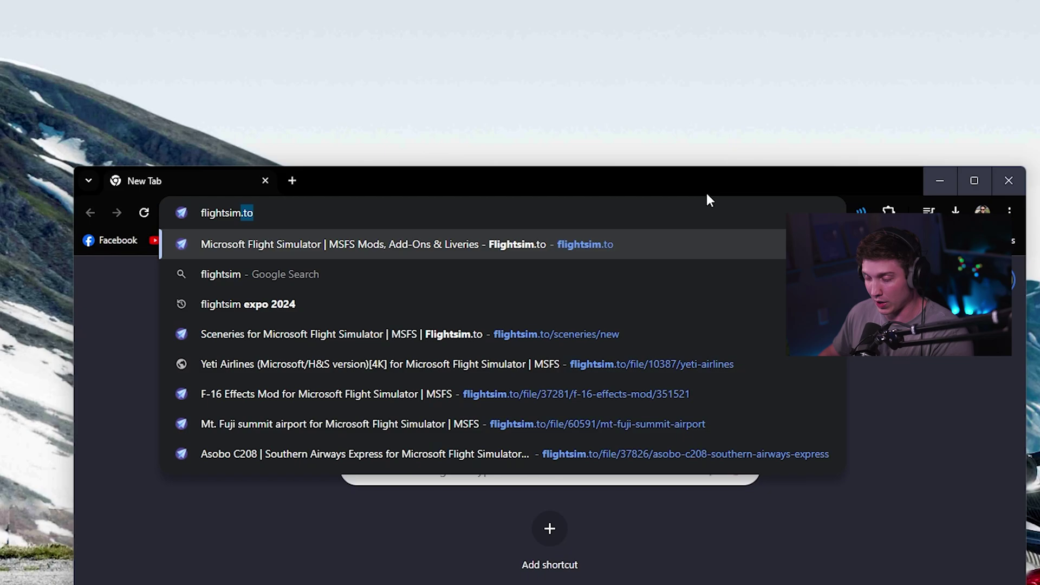
type(" to")
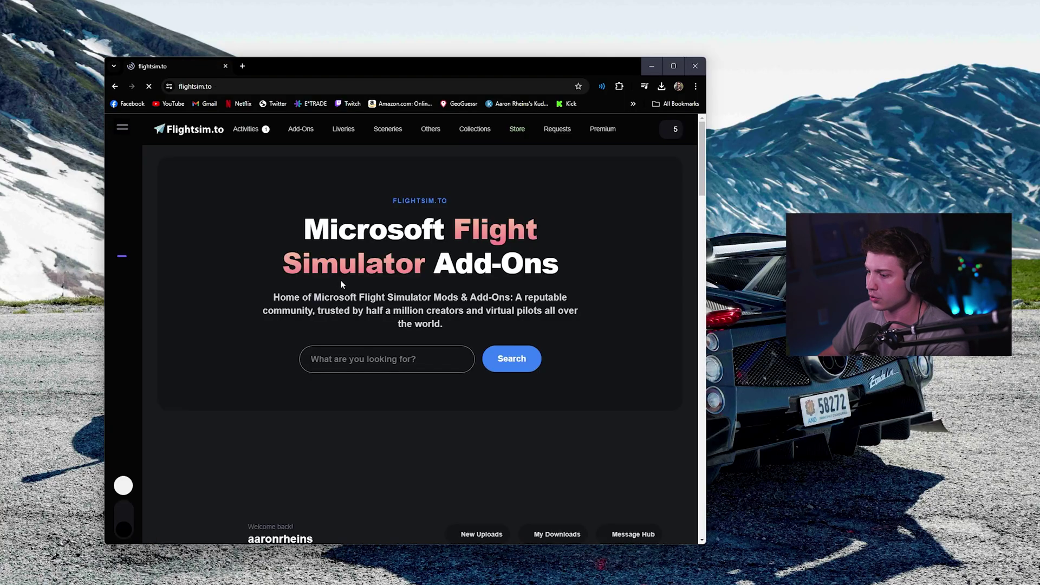
Search Flightsim.to for 'C-17' from the home page search box.
left_click(451, 349)
type("c")
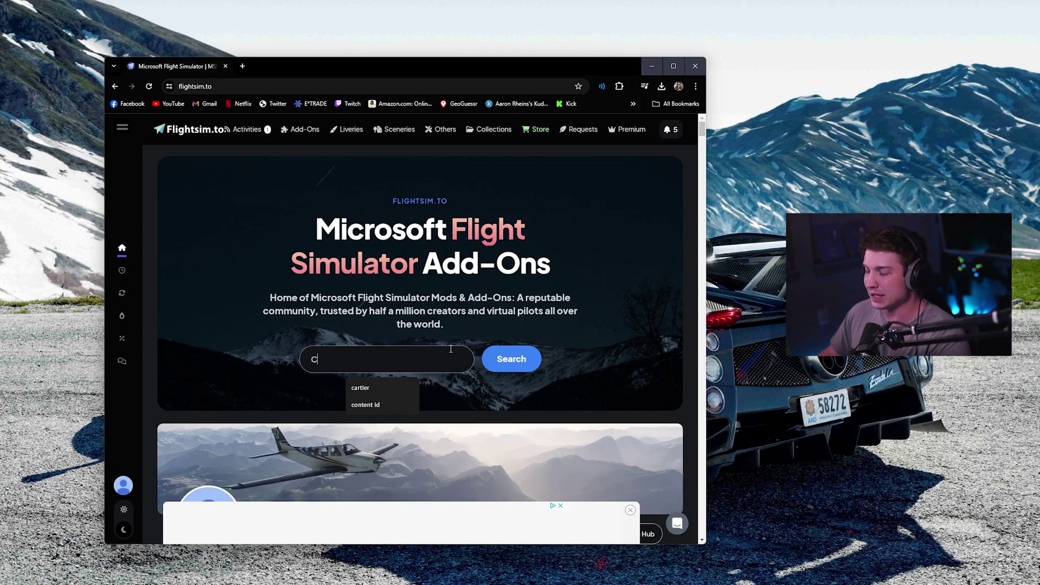
type("-17")
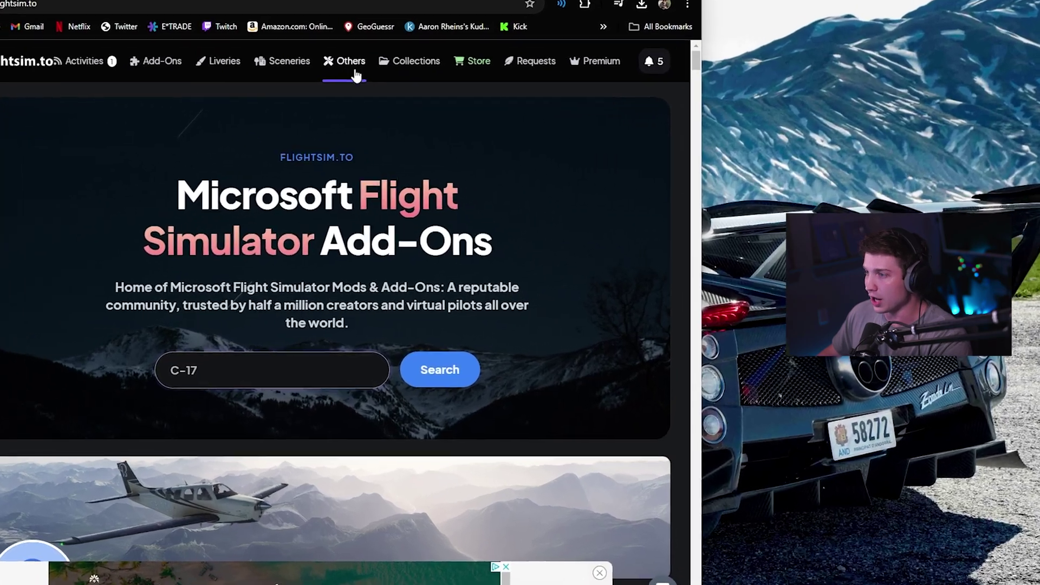
left_click(443, 130)
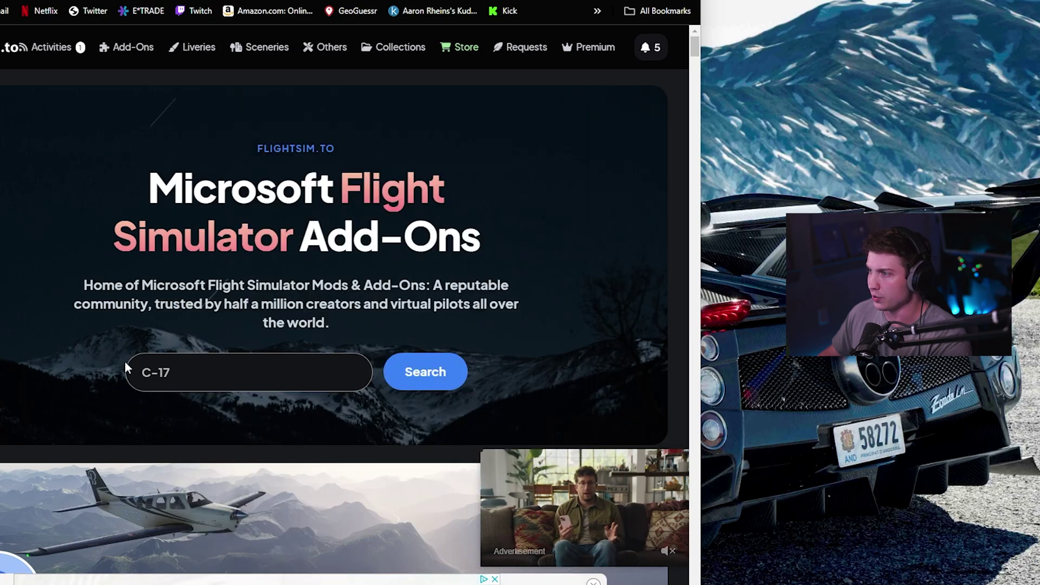
left_click(204, 373)
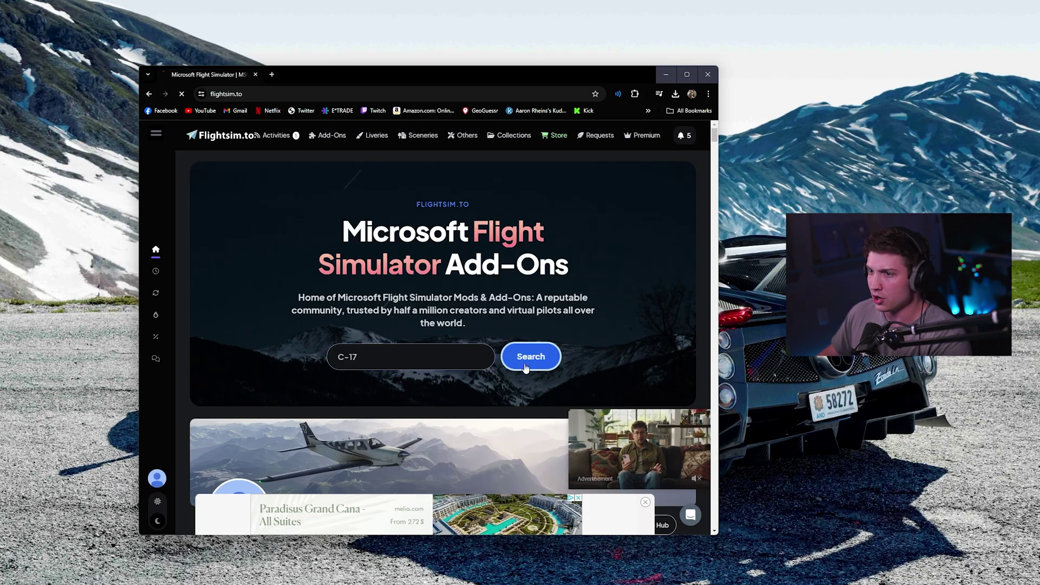
left_click(517, 357)
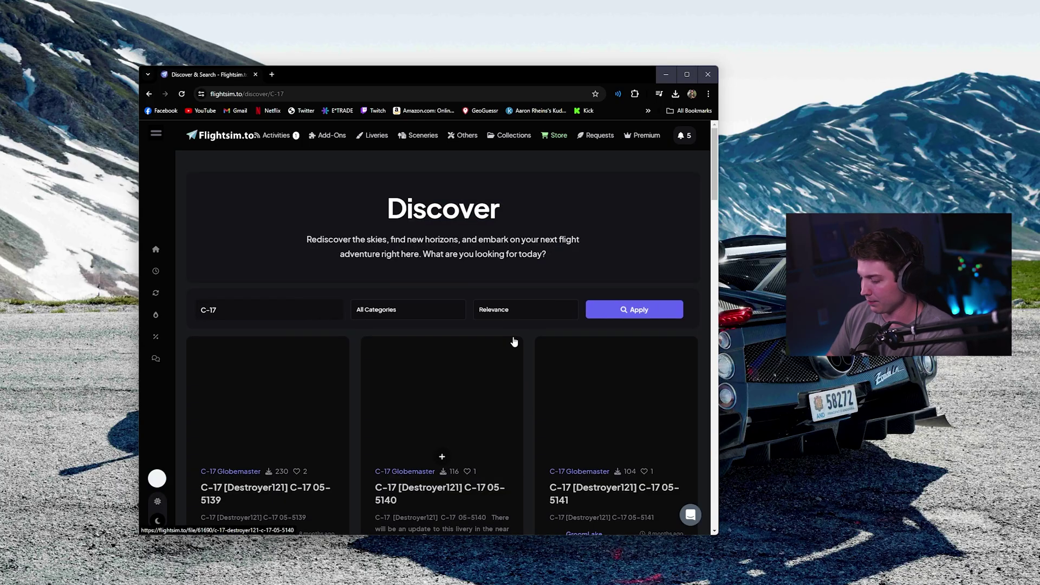
Sort the C-17 results by Most Downloaded and go to the C-17 Globemaster page.
scroll(420, 330, "down", 2)
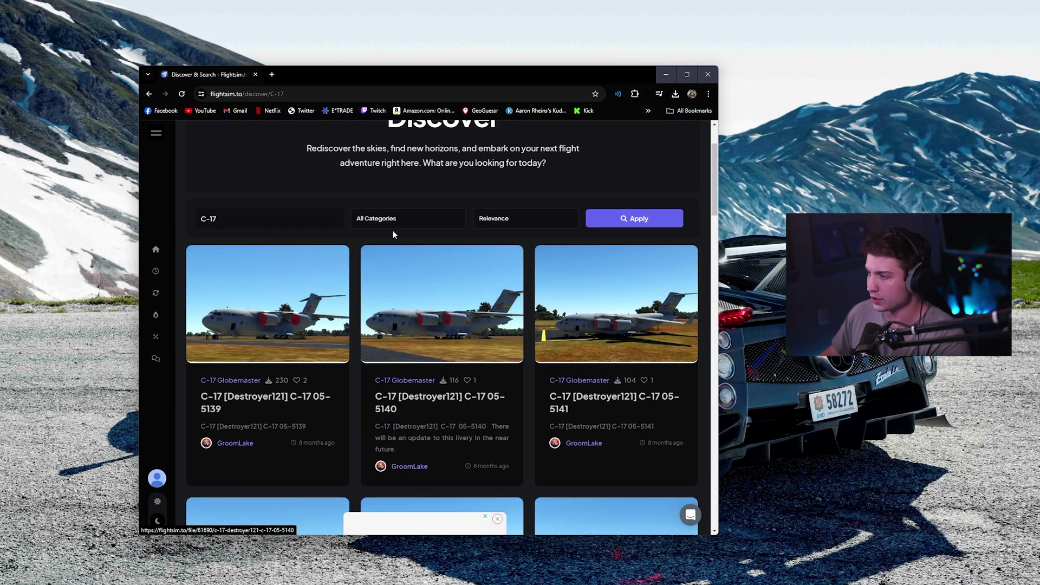
left_click(510, 220)
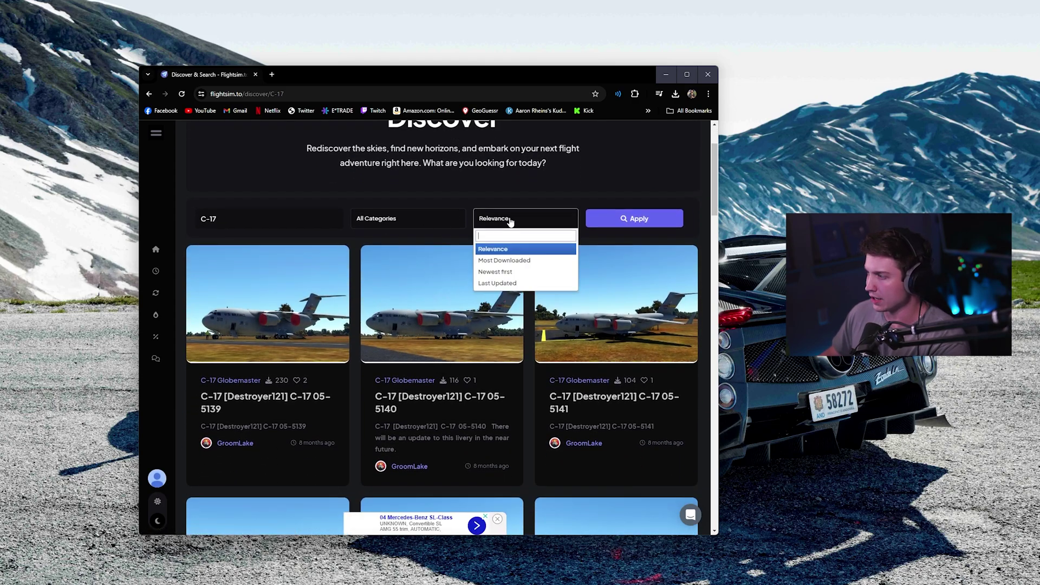
left_click(507, 261)
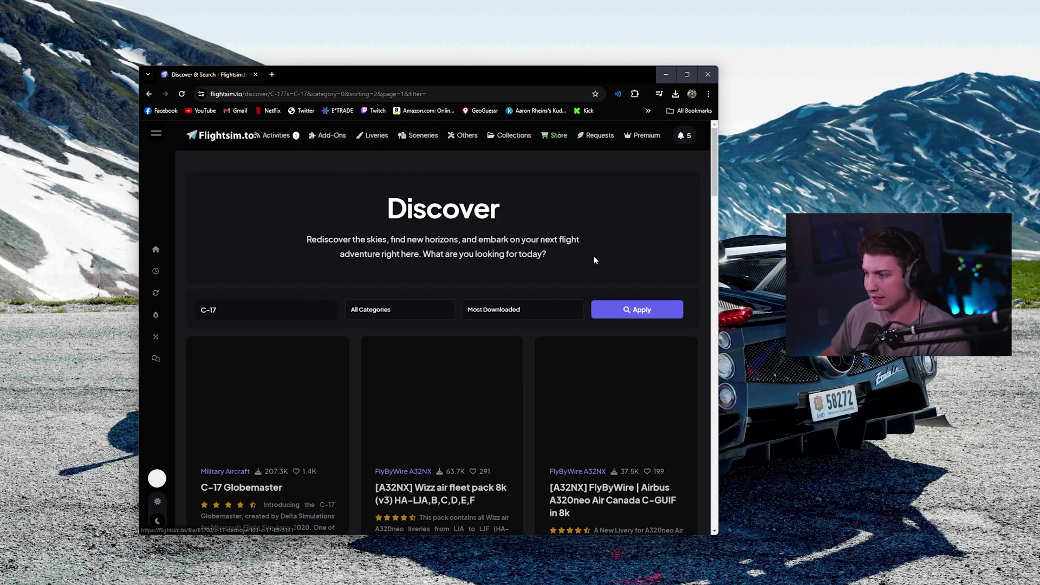
scroll(576, 264, "down", 2)
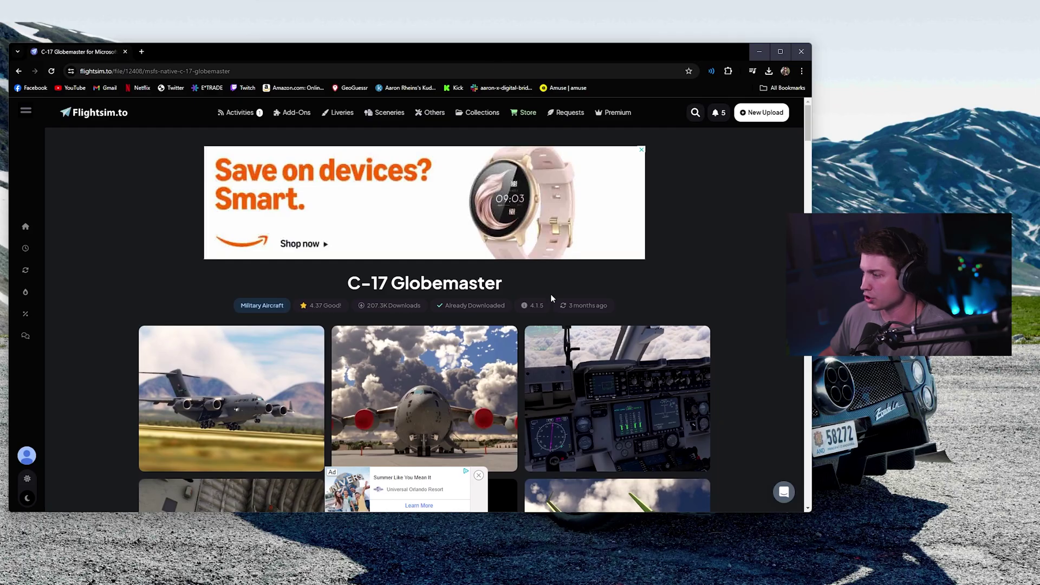
scroll(550, 294, "down", 5)
scroll(587, 310, "down", 3)
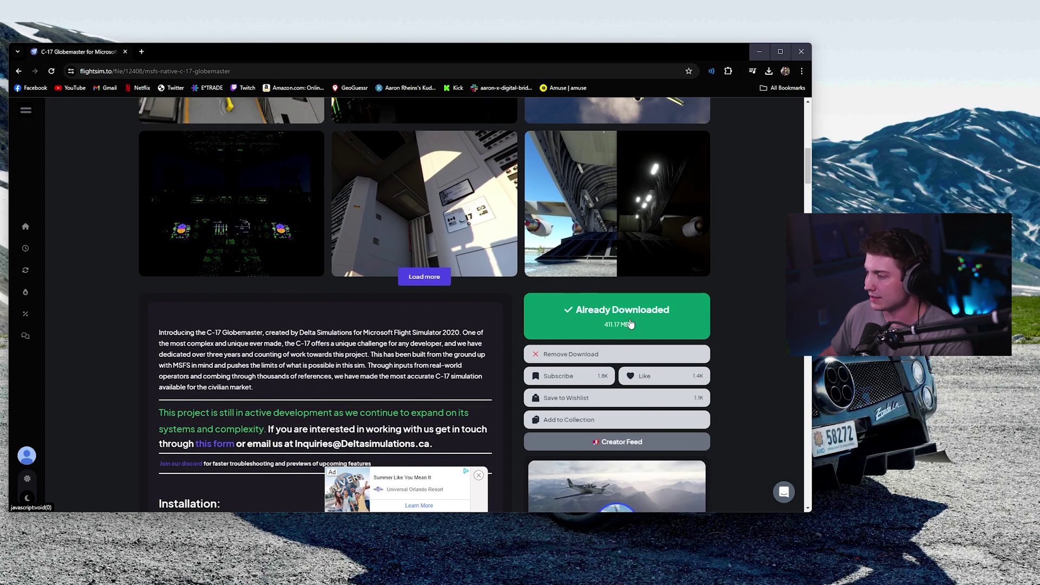
Start downloading the C-17 Globemaster main file (411.17 MB).
left_click(630, 323)
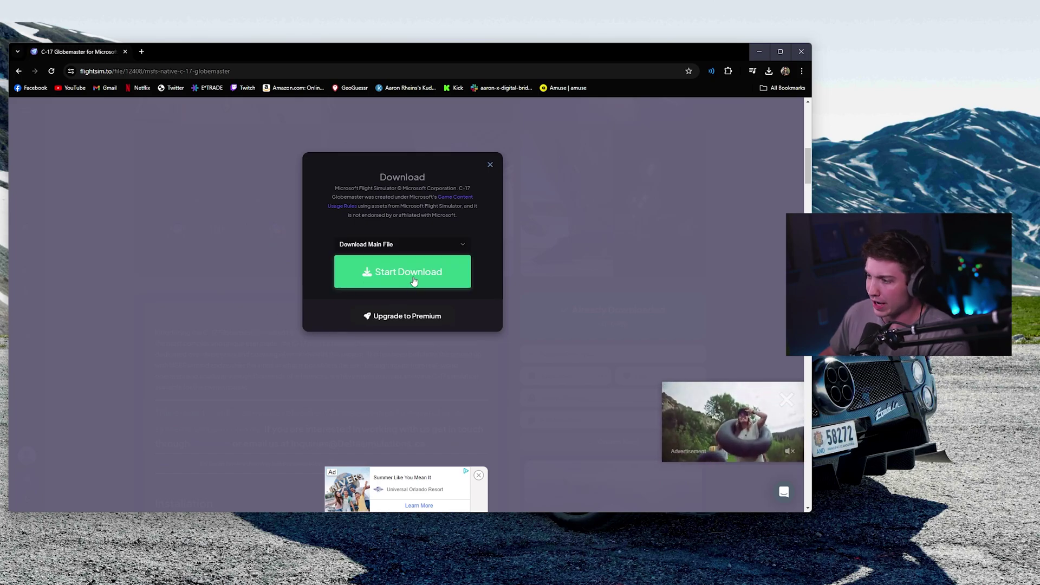
left_click(414, 275)
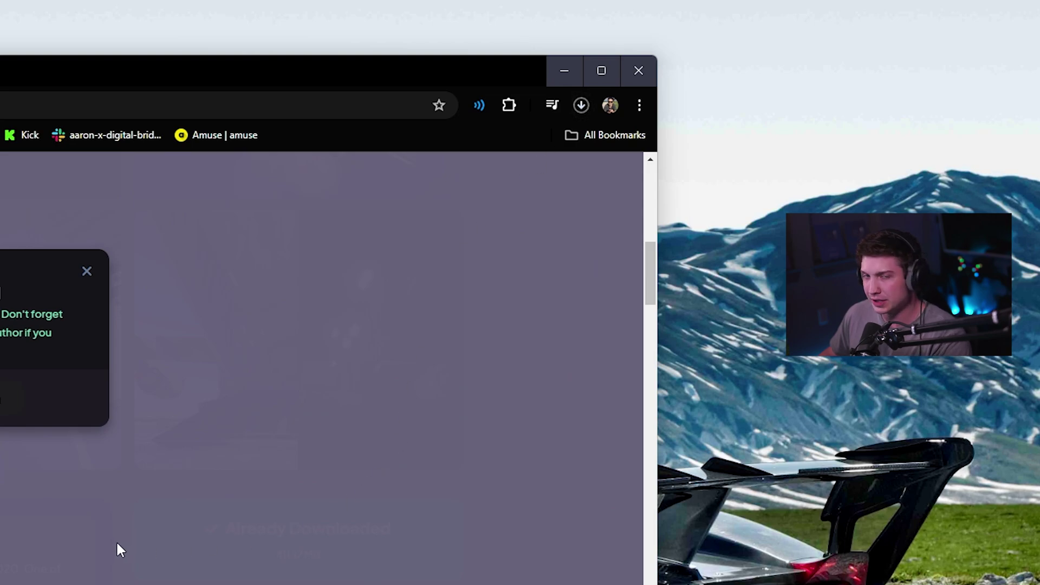
Open the downloaded C-17 zip and extract the deltasimulations-c17 folder into Downloads.
left_click(36, 535)
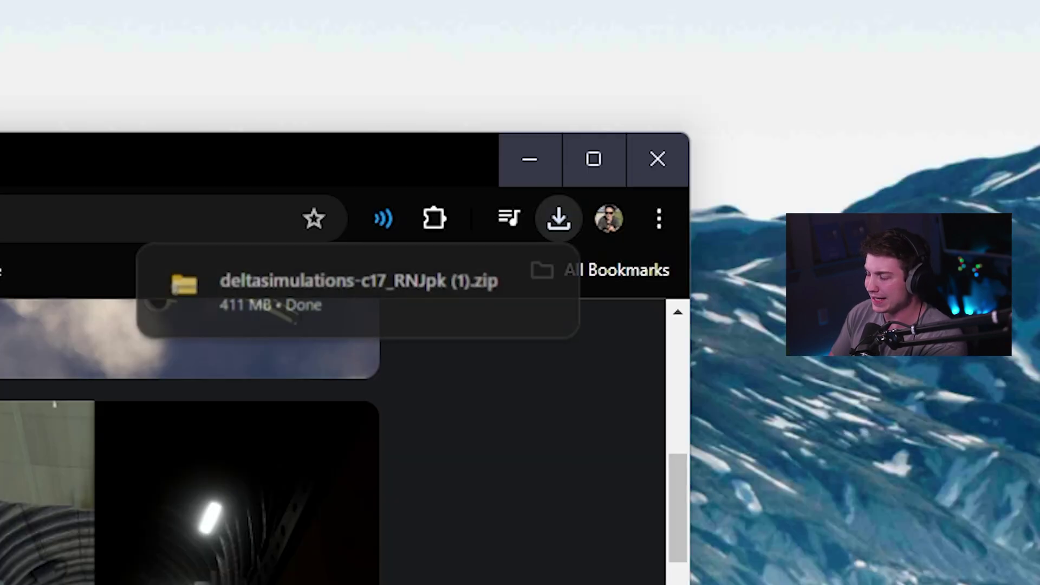
left_click(359, 292)
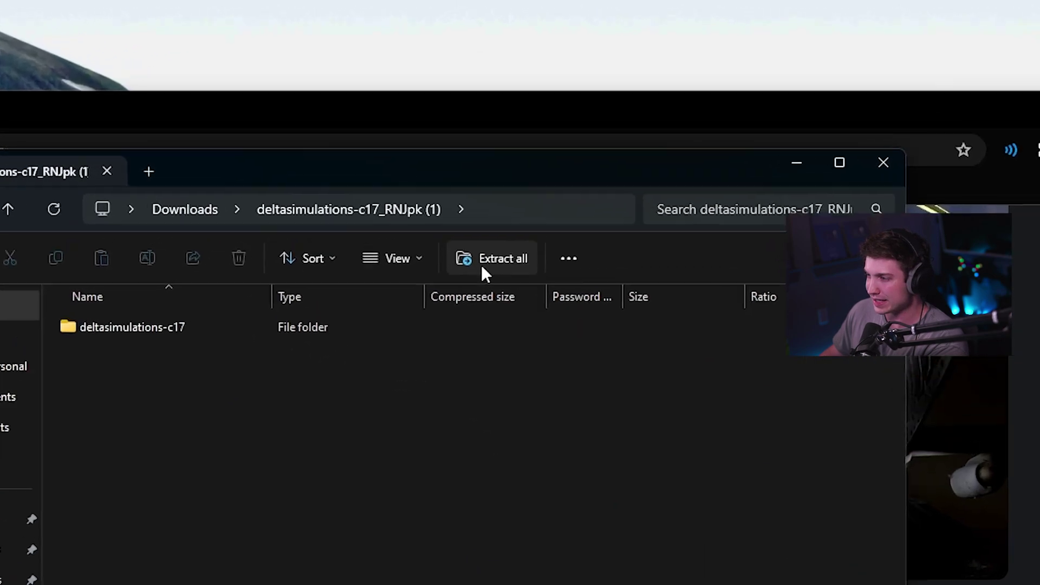
left_click(337, 162)
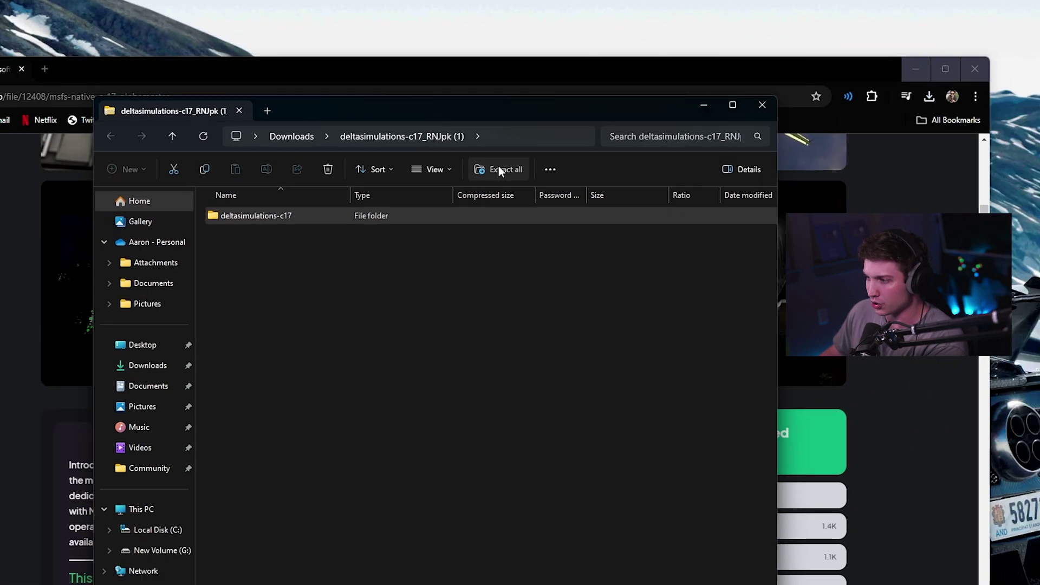
left_click(524, 298)
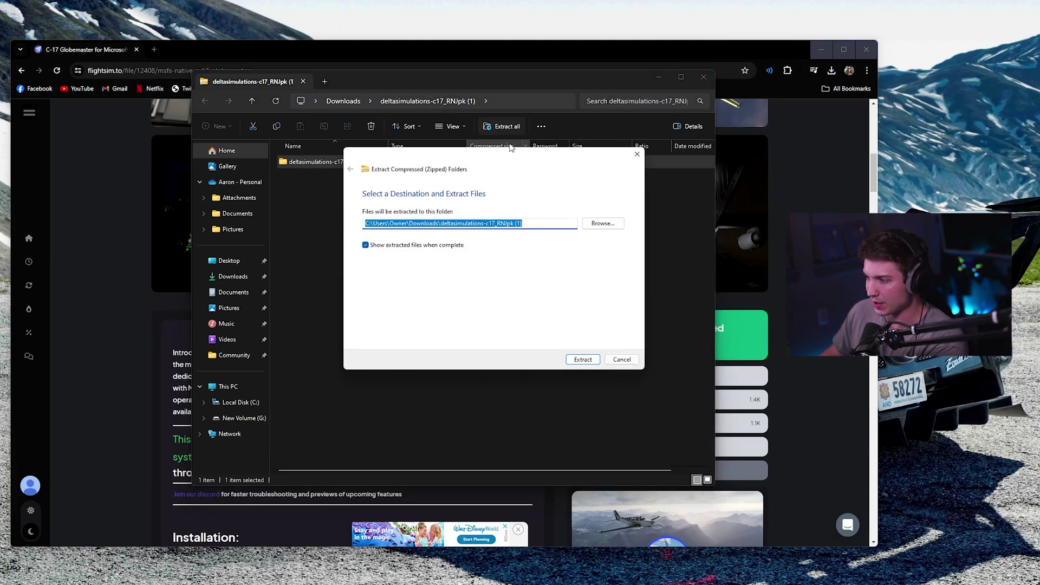
left_click(584, 360)
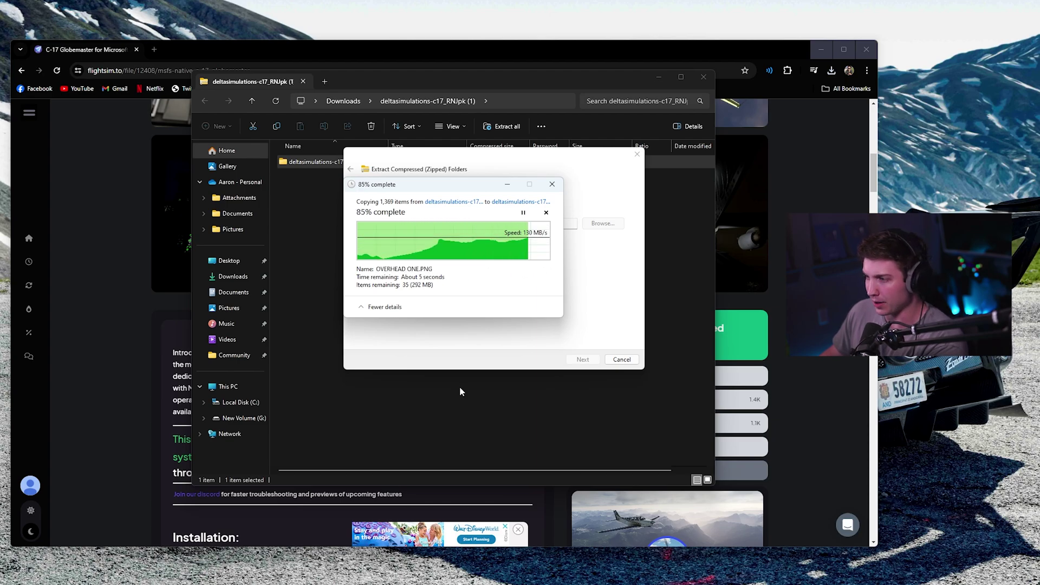
right_click(340, 187)
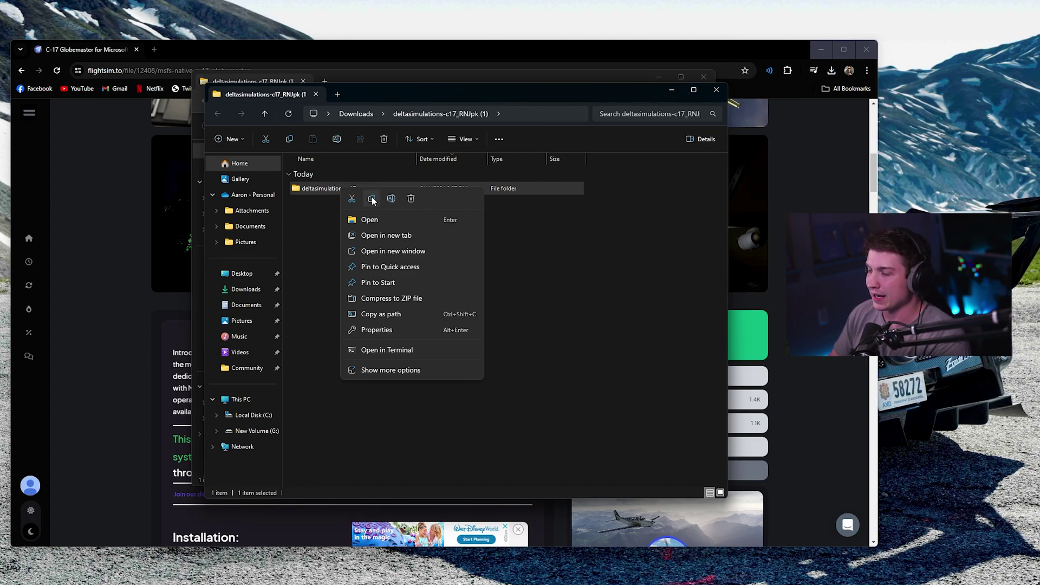
Copy deltasimulations-c17 and paste it into the pinned Community folder.
left_click(371, 199)
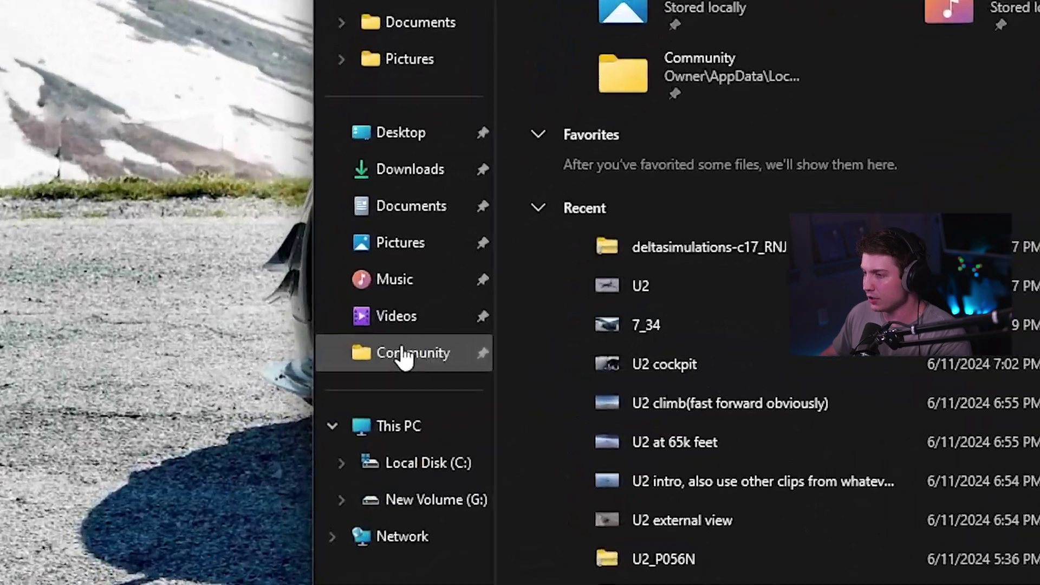
left_click(405, 357)
right_click(868, 234)
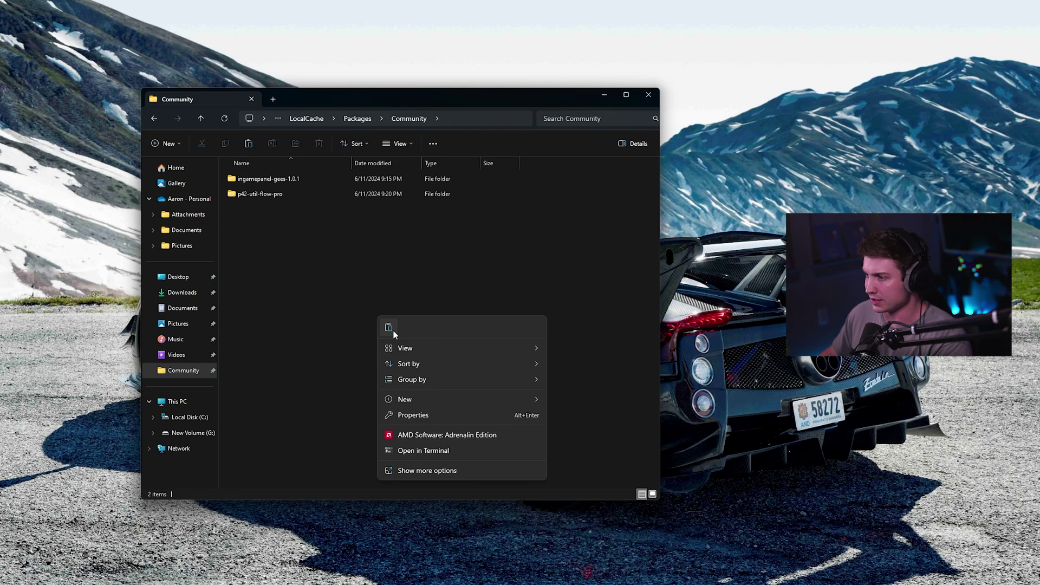
left_click(393, 331)
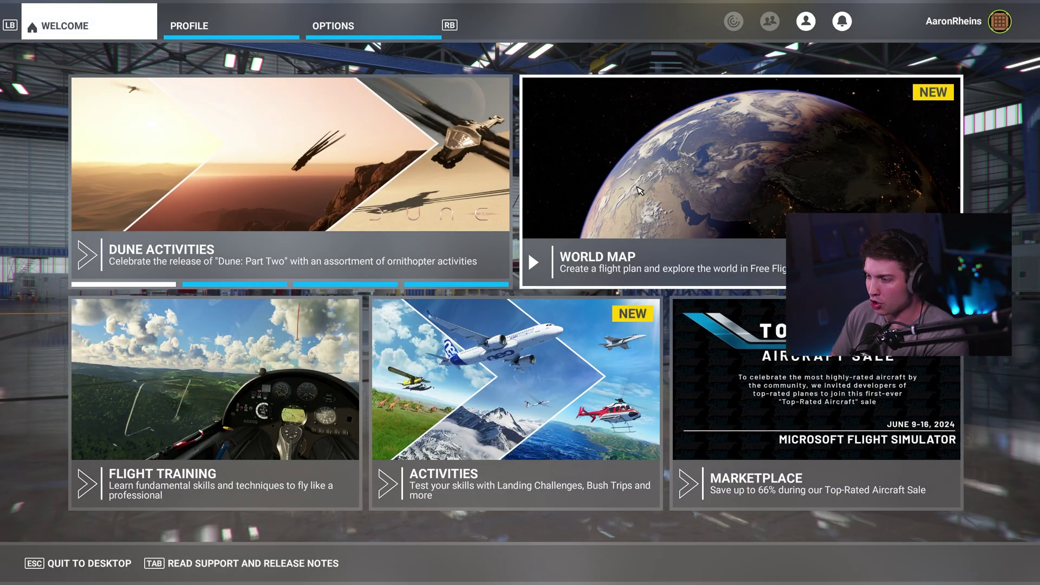
From the World Map, search aircraft for '17' and select the Boeing C-17 to view its liveries.
left_click(596, 259)
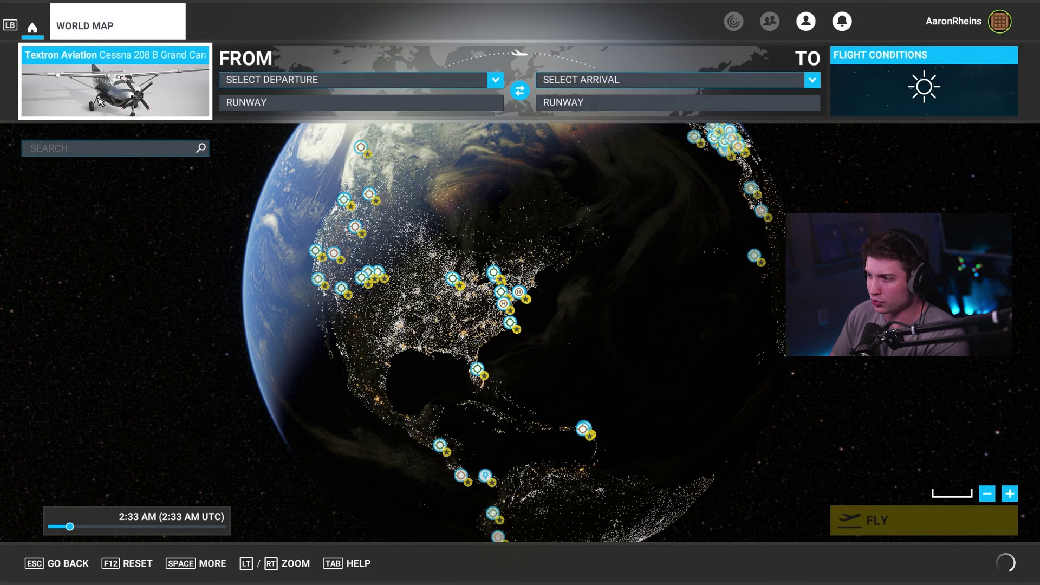
left_click(115, 89)
left_click(256, 144)
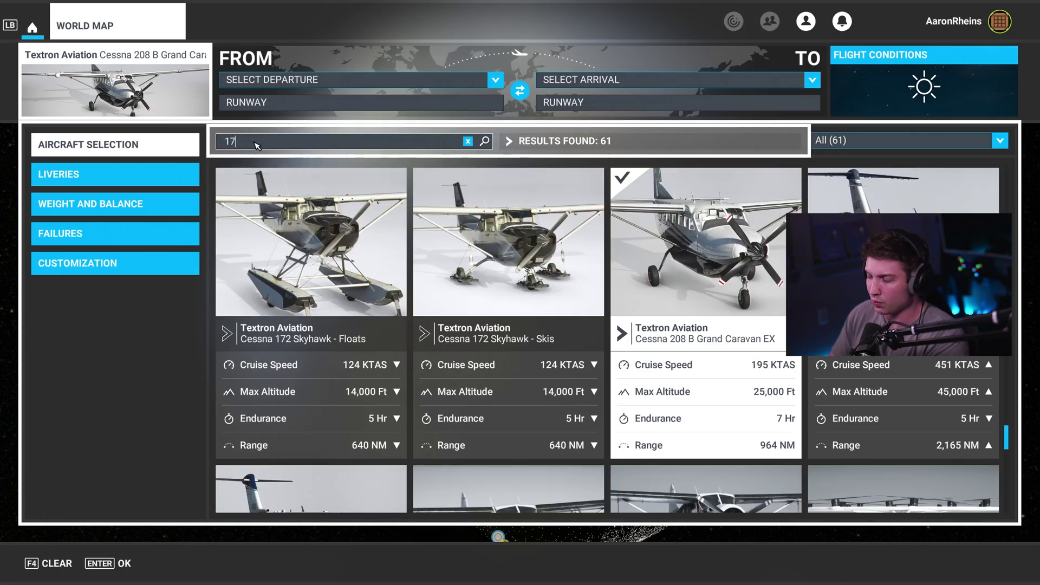
key("Return")
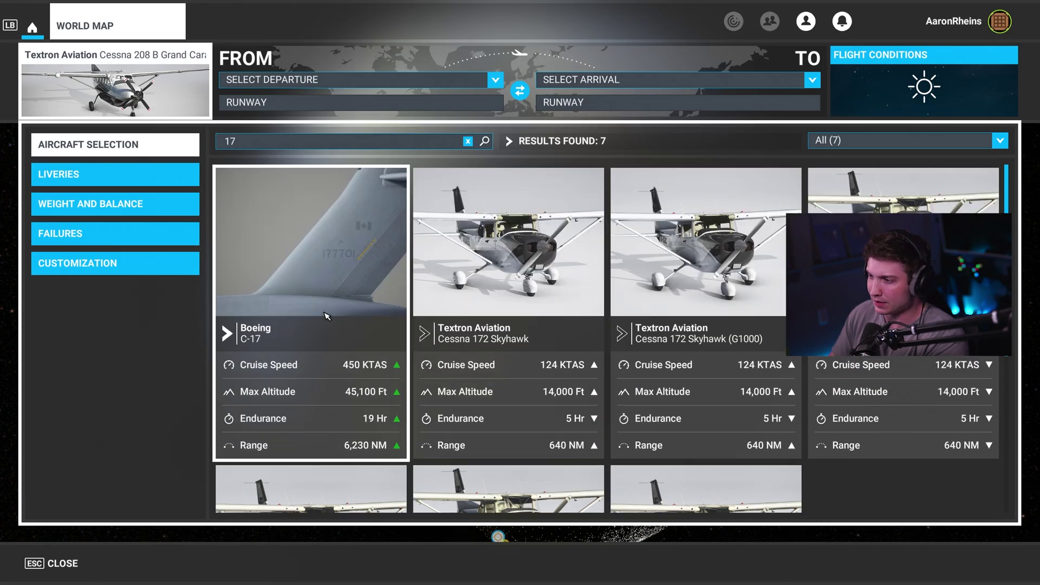
double_click(326, 316)
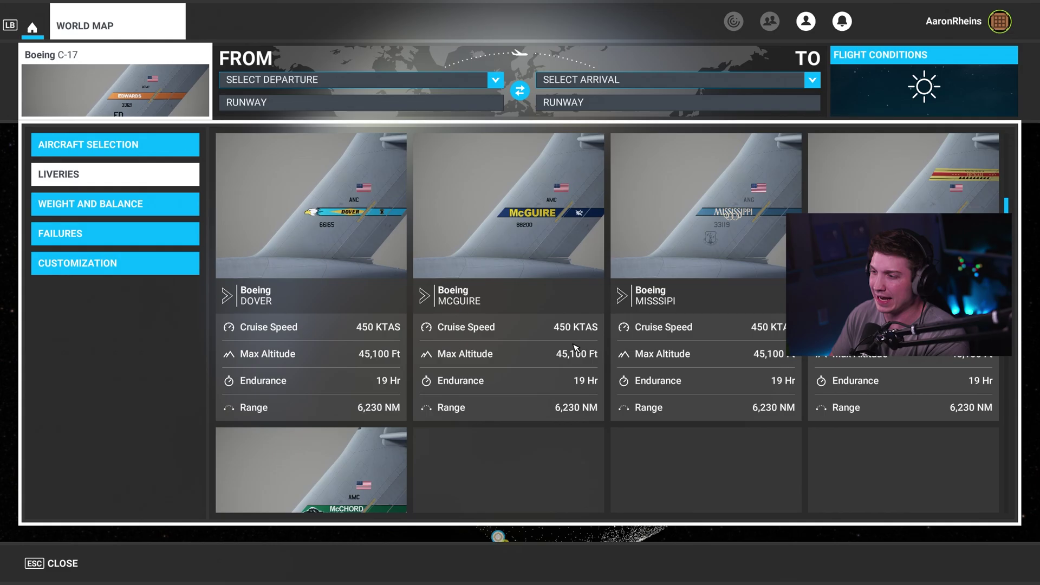
scroll(576, 347, "down", 3)
scroll(574, 349, "up", 5)
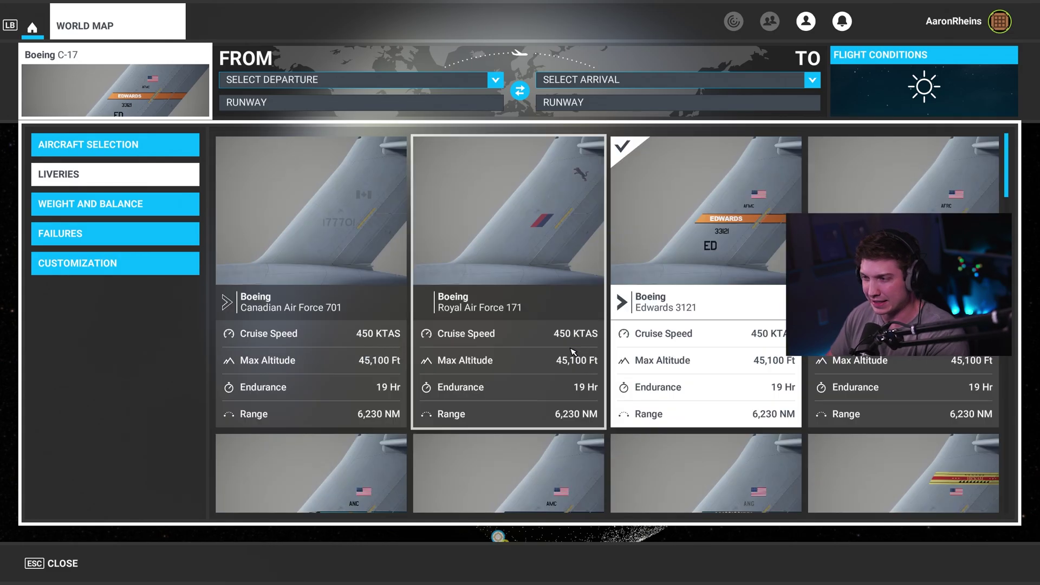